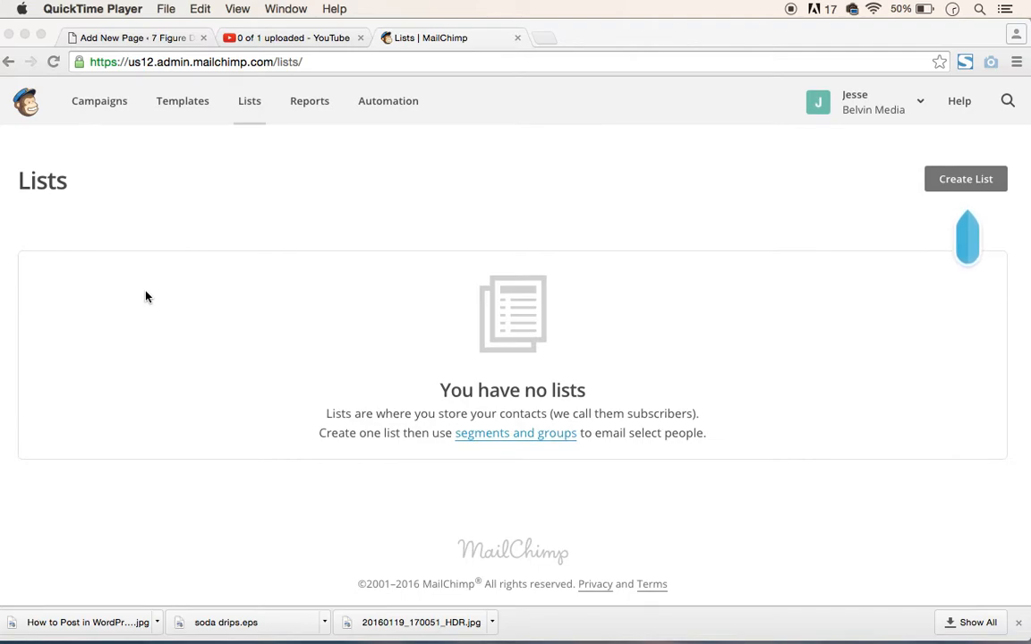
- Start creating a new list and name it "General e-mail list (blog)"
click(968, 185)
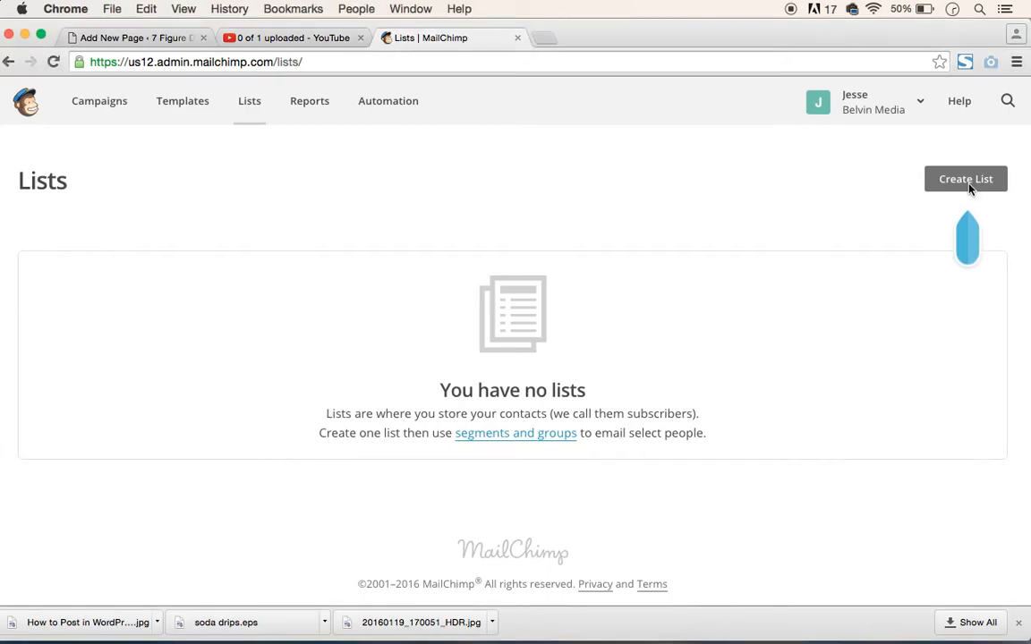
click(956, 191)
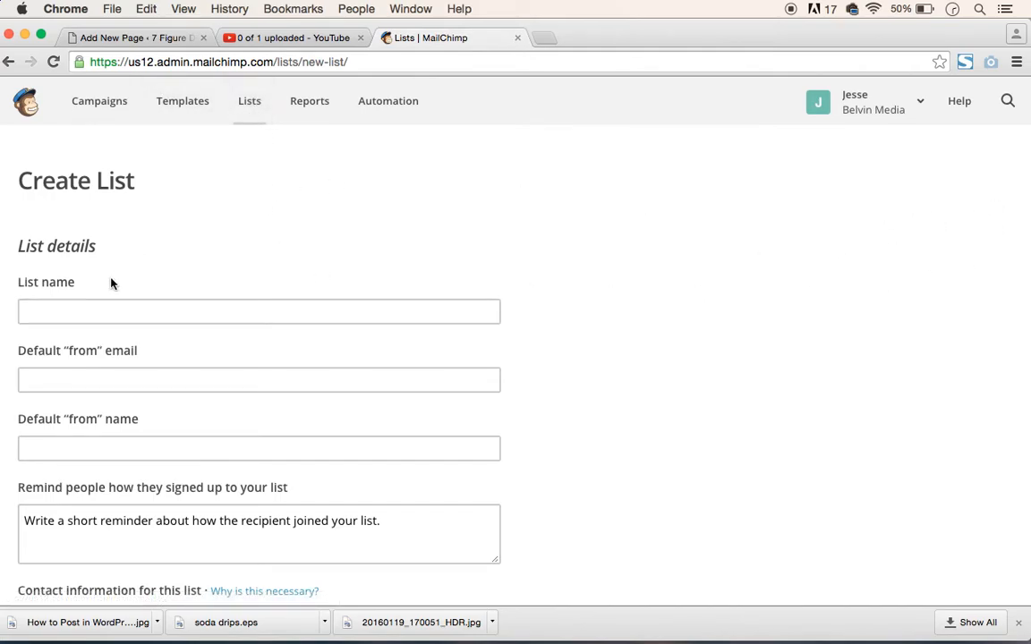
click(102, 311)
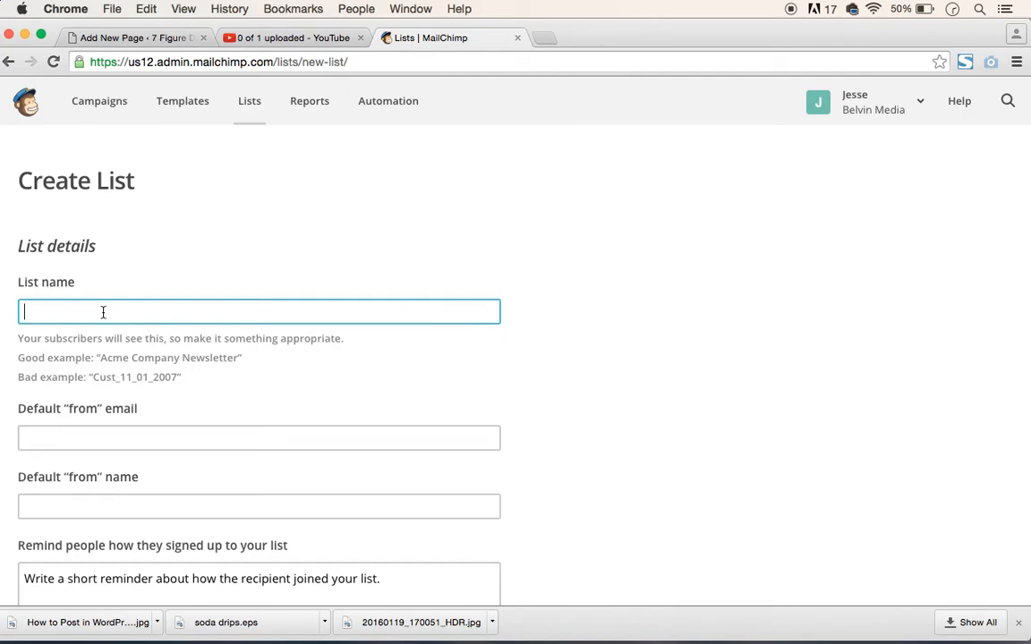
text(E)
key(BackSpace)
text(General e-mail list (blog))
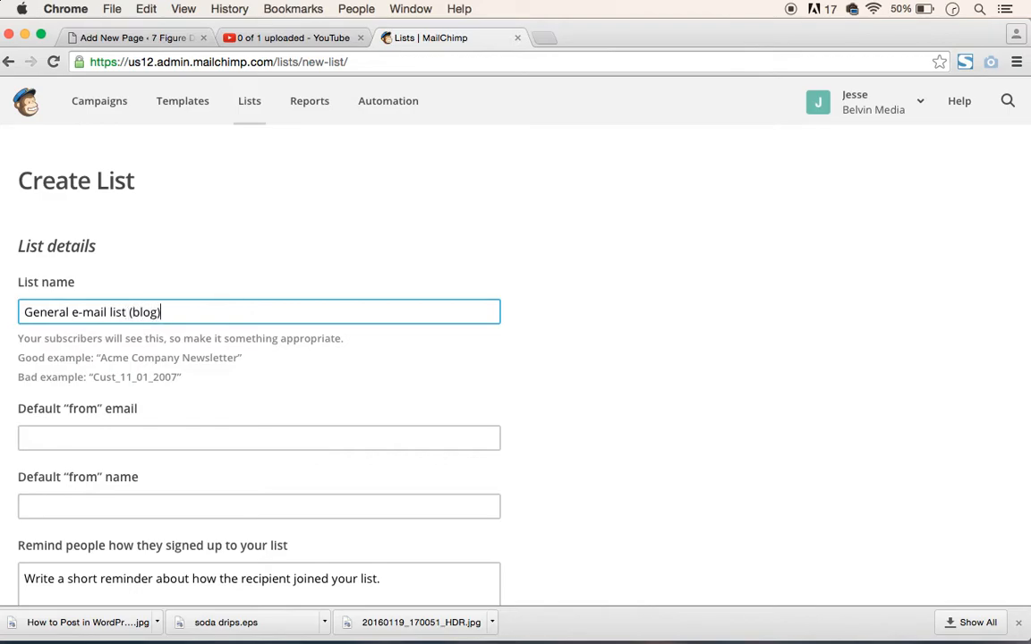
- Fill in the blog list's default "from" email with the sender's address and the default "from" name with the sender's full name
click(138, 434)
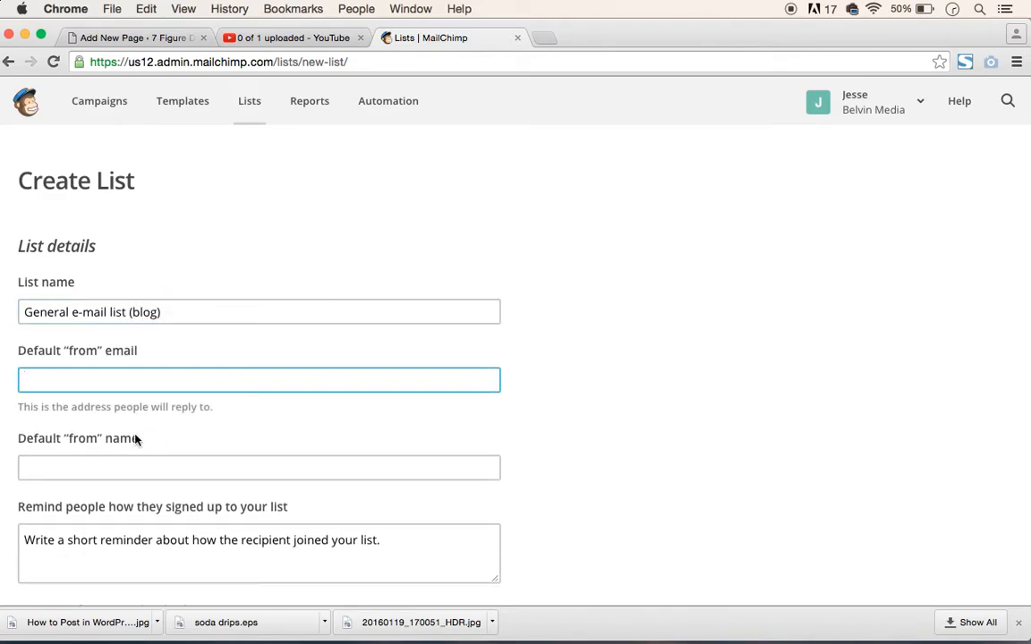
click(105, 370)
text(belvinm)
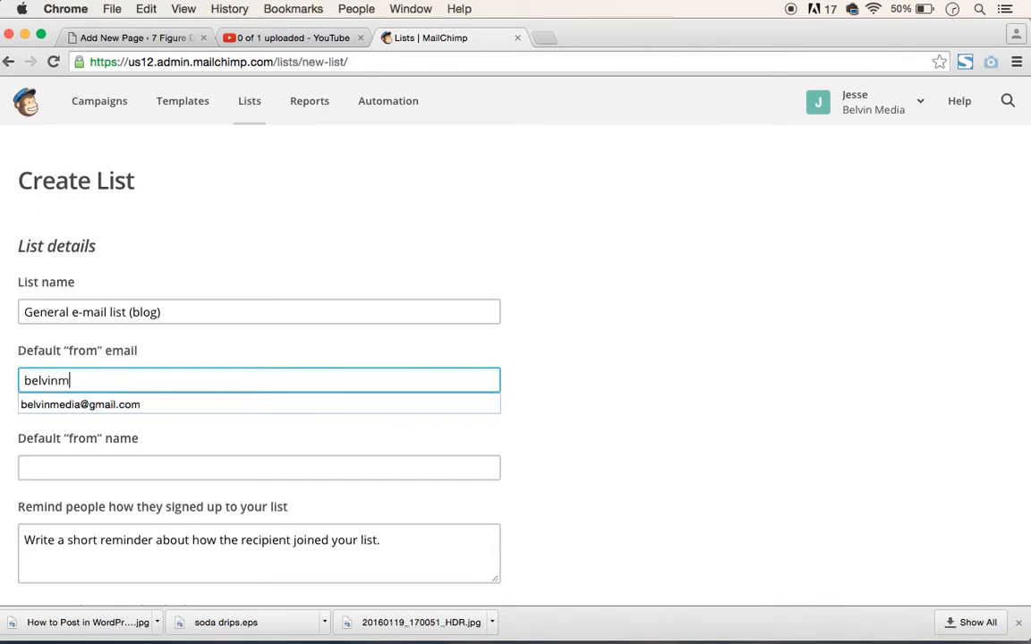
key(Down)
key(Tab)
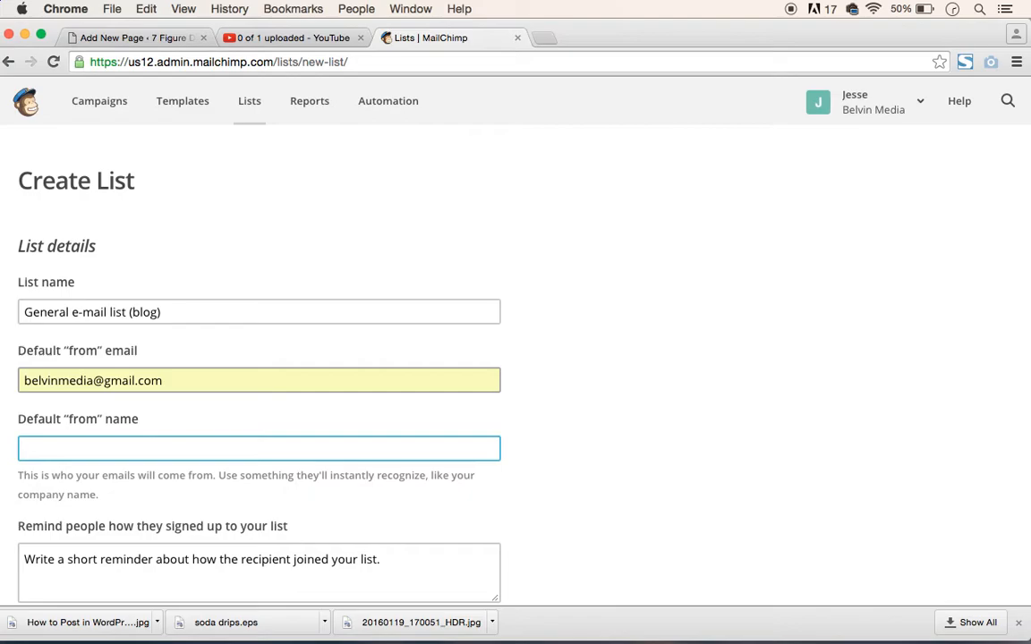
text(Jesse Belvin)
- Write the blog list's signup reminder as "You joined because you wanted e-mail updates for the blog."
scroll(158, 384, down, 5)
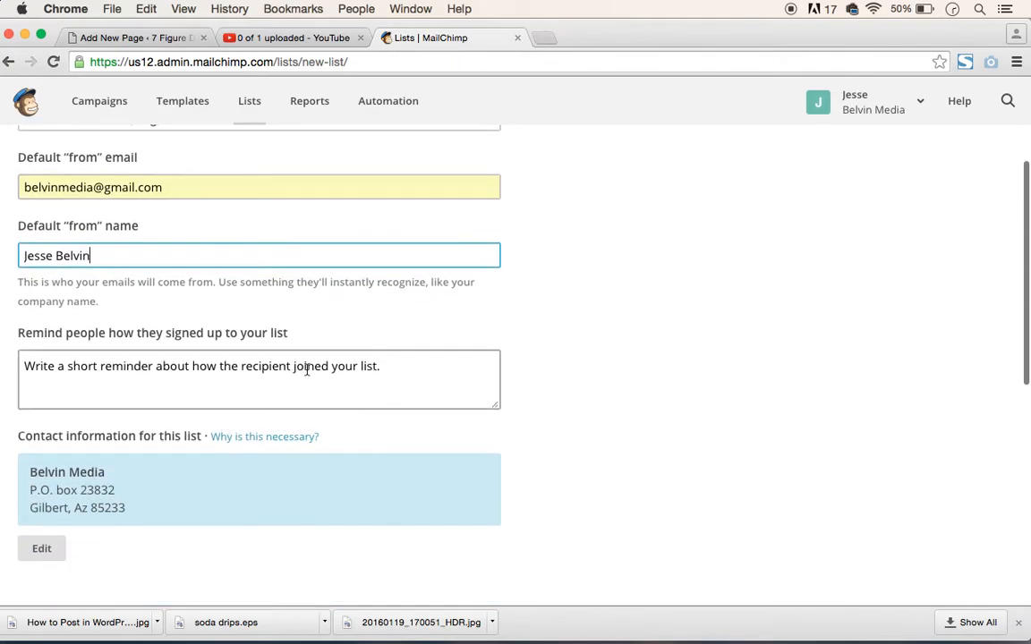
click(342, 363)
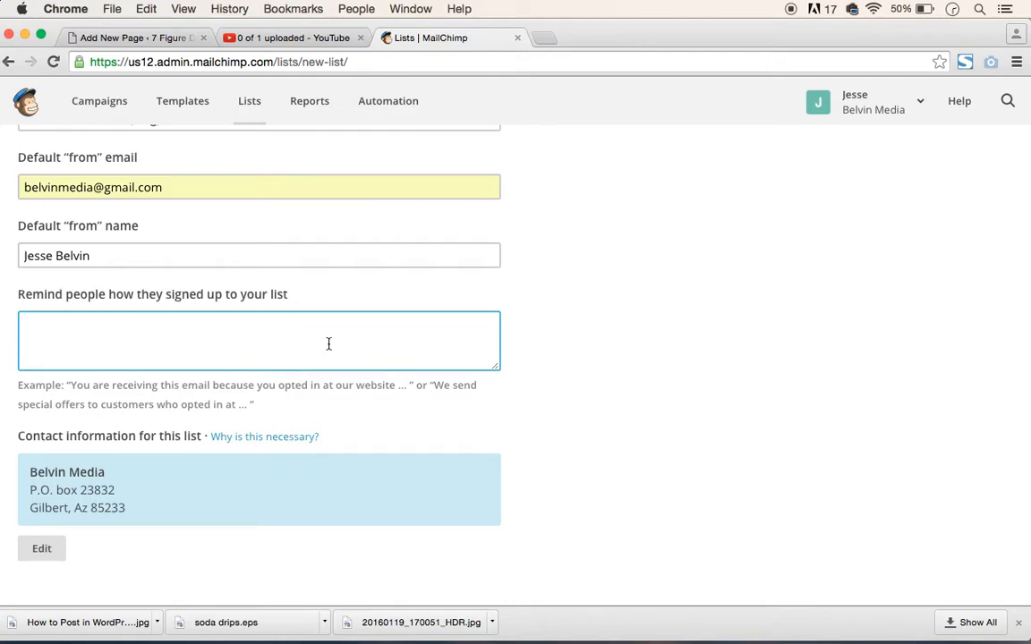
text(You ju)
key(BackSpace)
text(oined bec)
text(c)
key(BackSpace)
text(aus)
key(BackSpace)
key(BackSpace)
text(se you wanted e-mail updates)
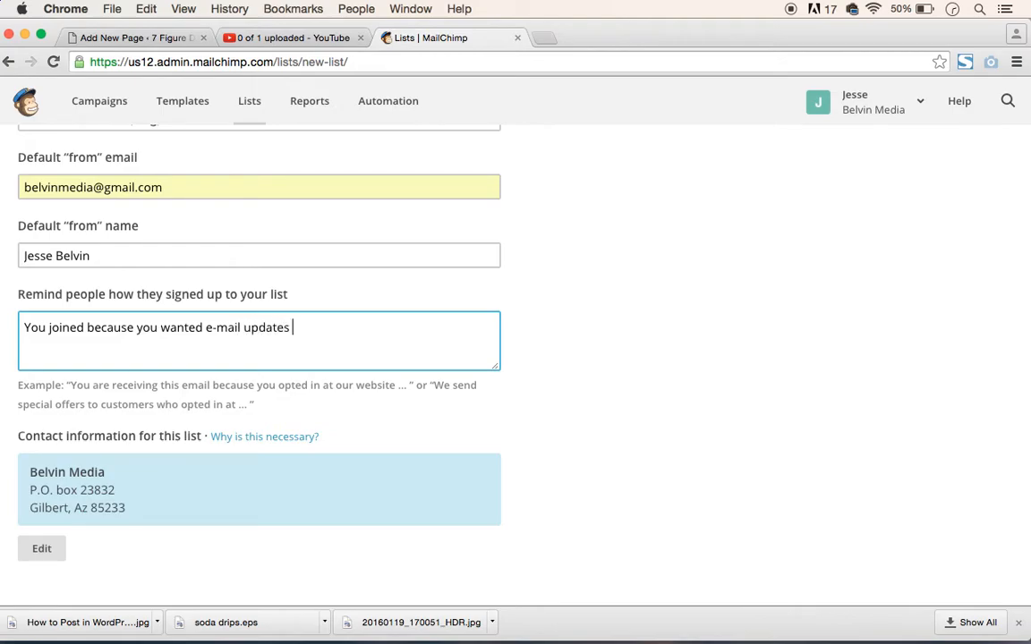
text( for the blog.)
- Save the new blog list without selecting any notification options
scroll(384, 428, down, 8)
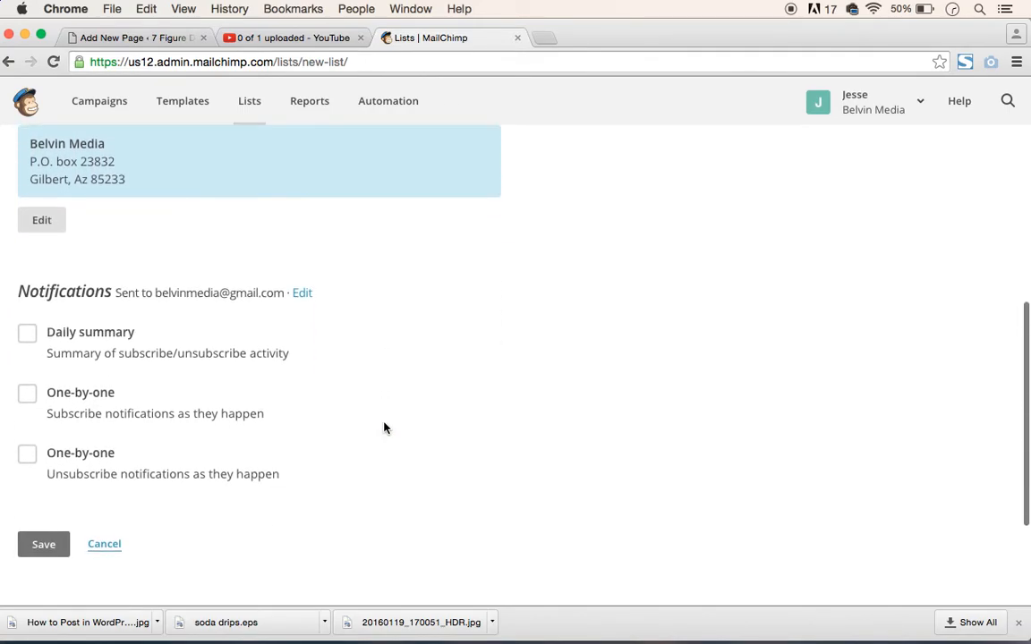
scroll(381, 428, down, 3)
click(42, 489)
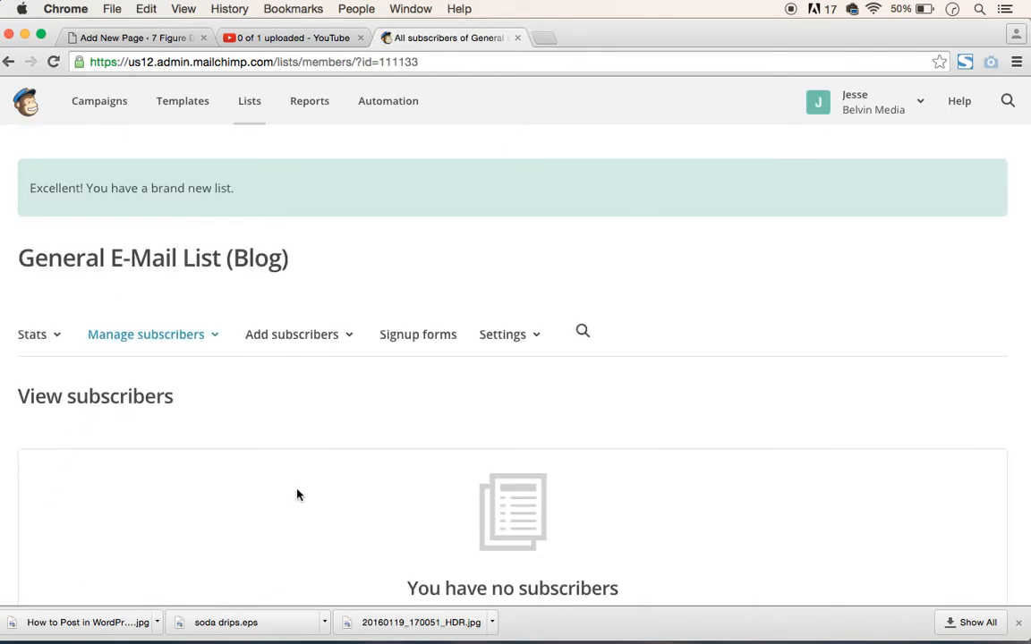
- Return to the overview of all lists and dismiss the tips on adding and importing subscribers
scroll(294, 491, down, 4)
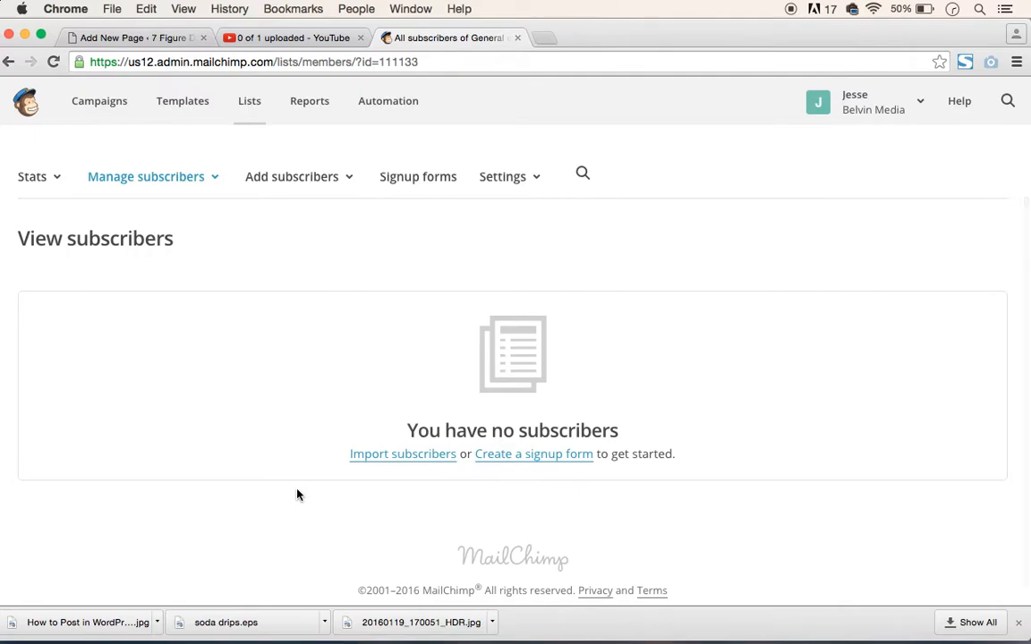
click(252, 108)
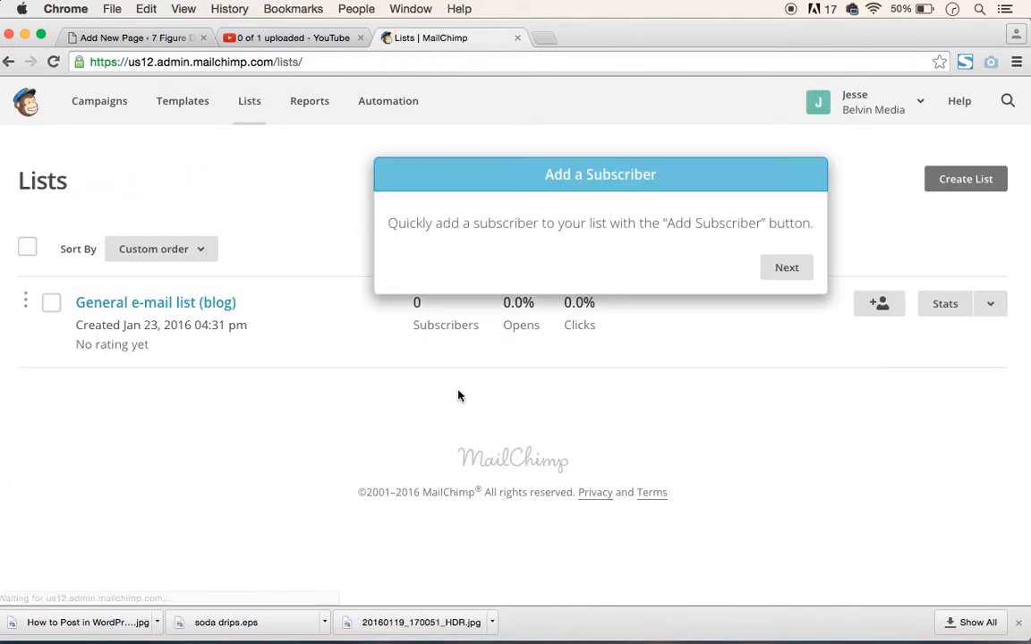
click(789, 270)
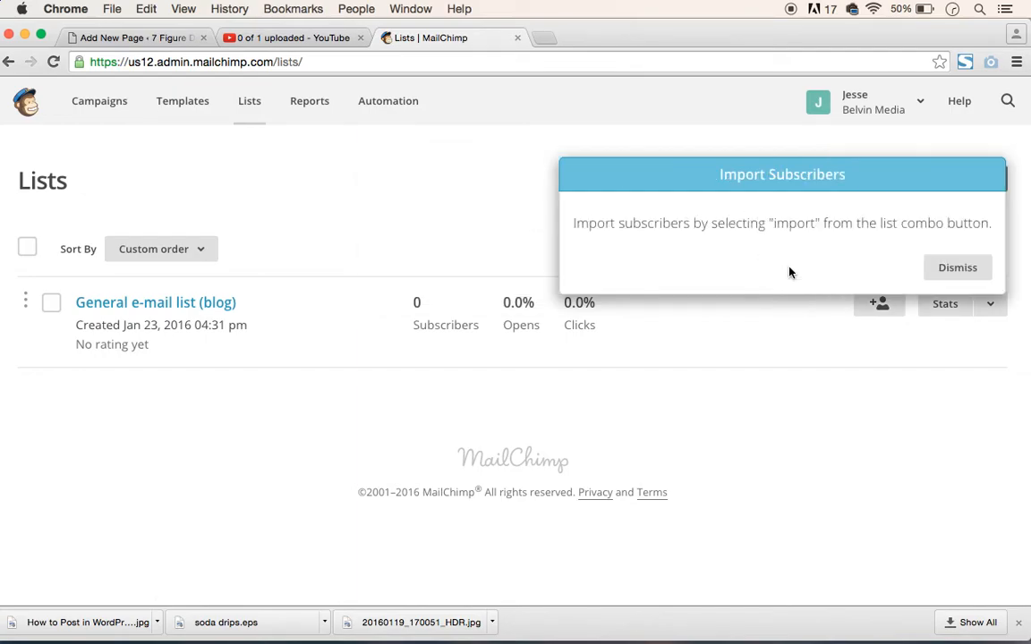
click(964, 279)
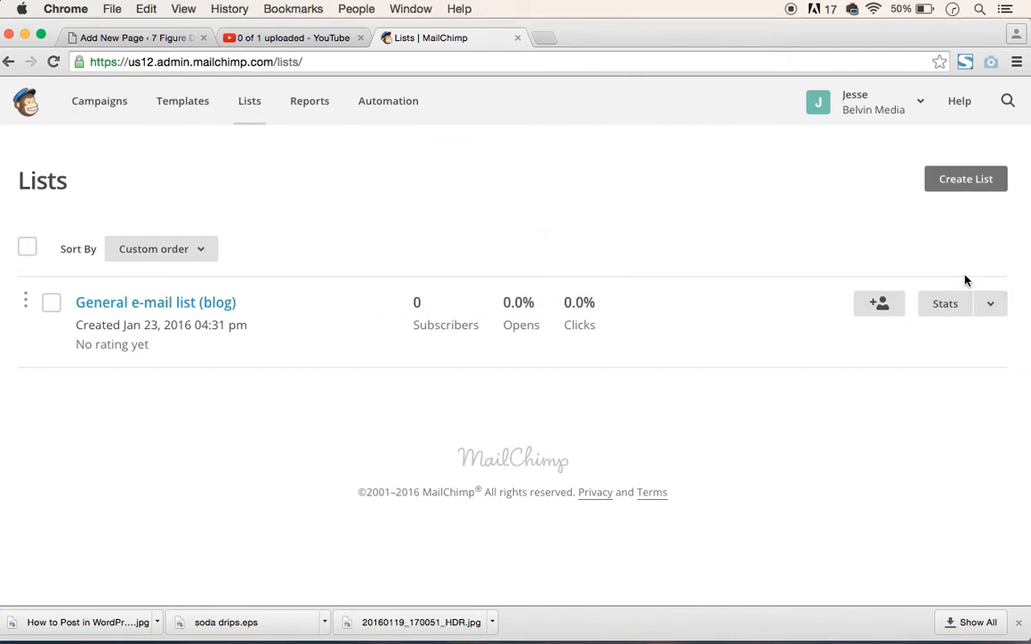
- Start a second list, confirming a new list rather than groups, and name it "Lead magnet"
click(967, 182)
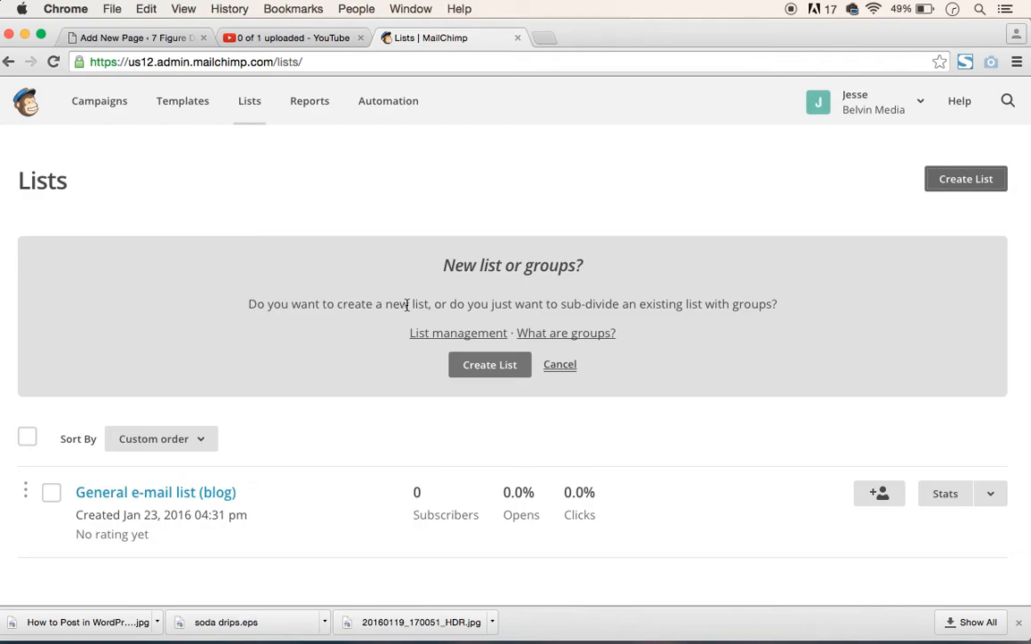
click(497, 370)
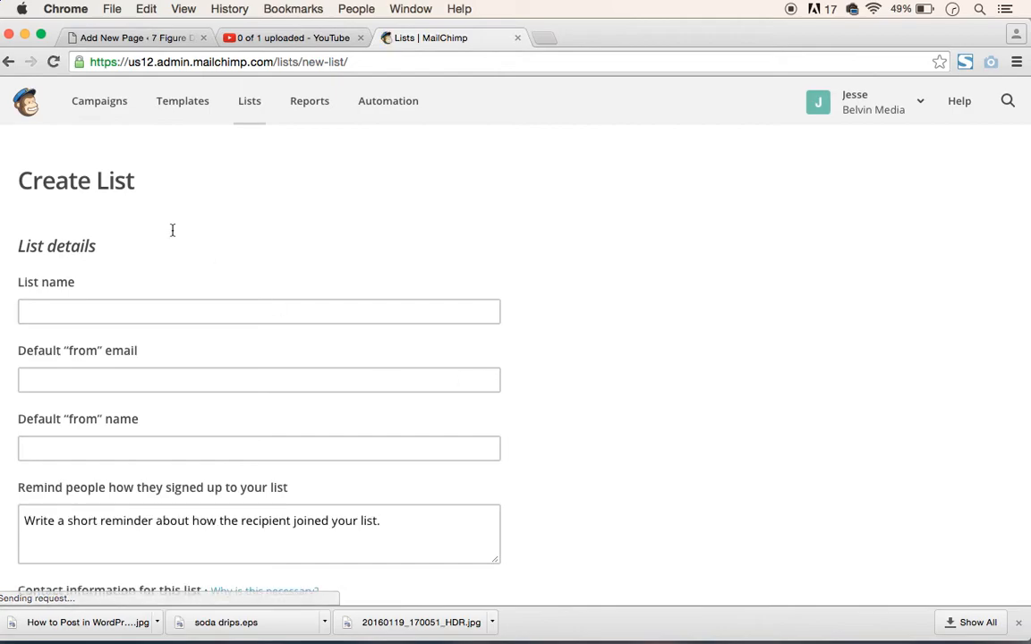
click(147, 321)
click(145, 311)
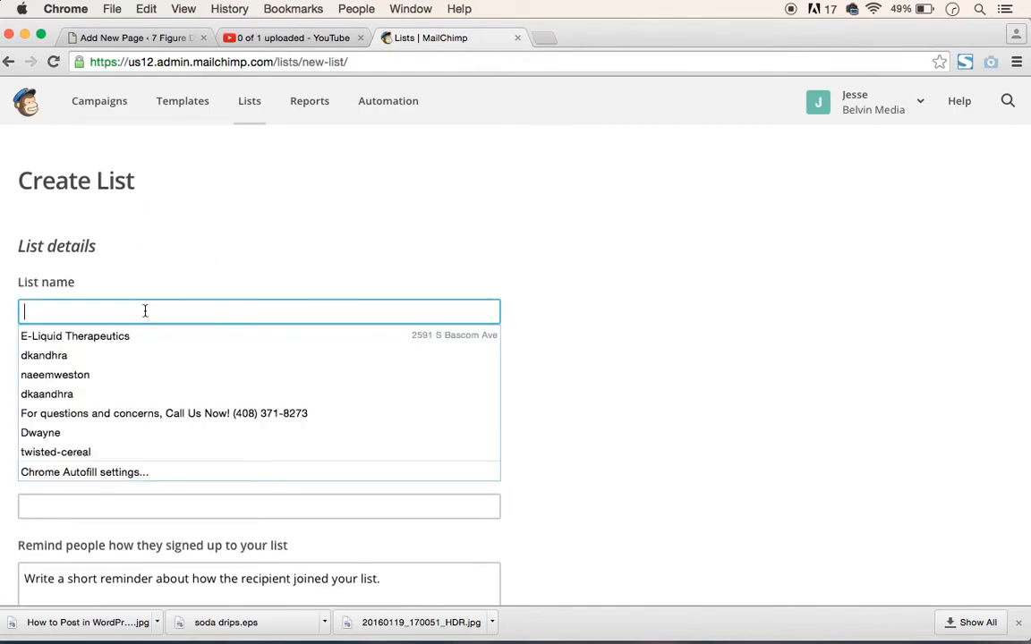
text(Lead m)
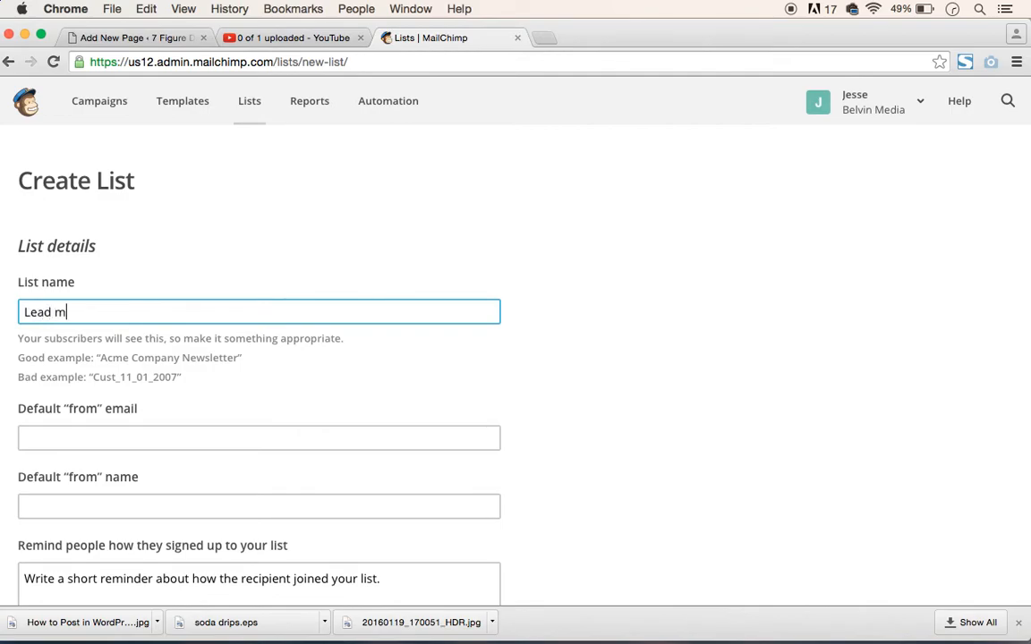
text(agnet)
- Enter the sender's email address and full name as the Lead magnet list's default "from" details
scroll(292, 395, down, 2)
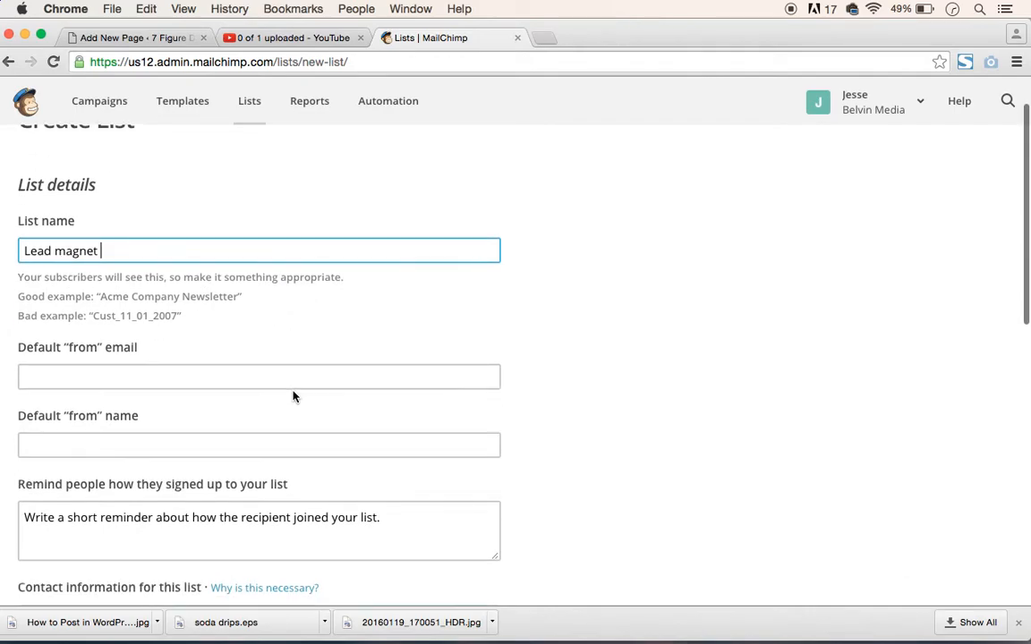
click(230, 376)
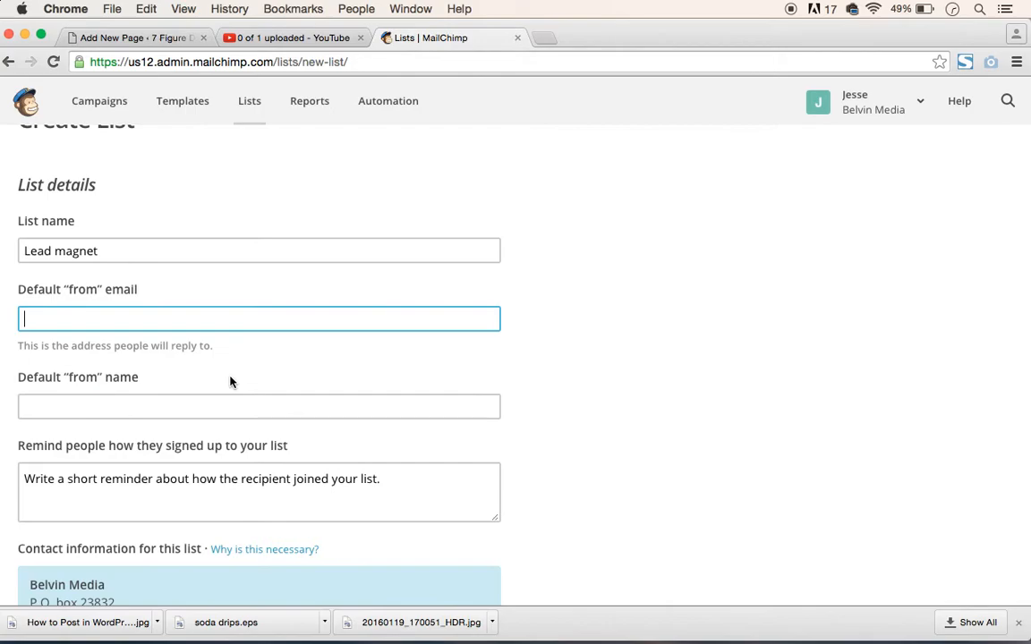
text(bel)
key(Down)
key(Tab)
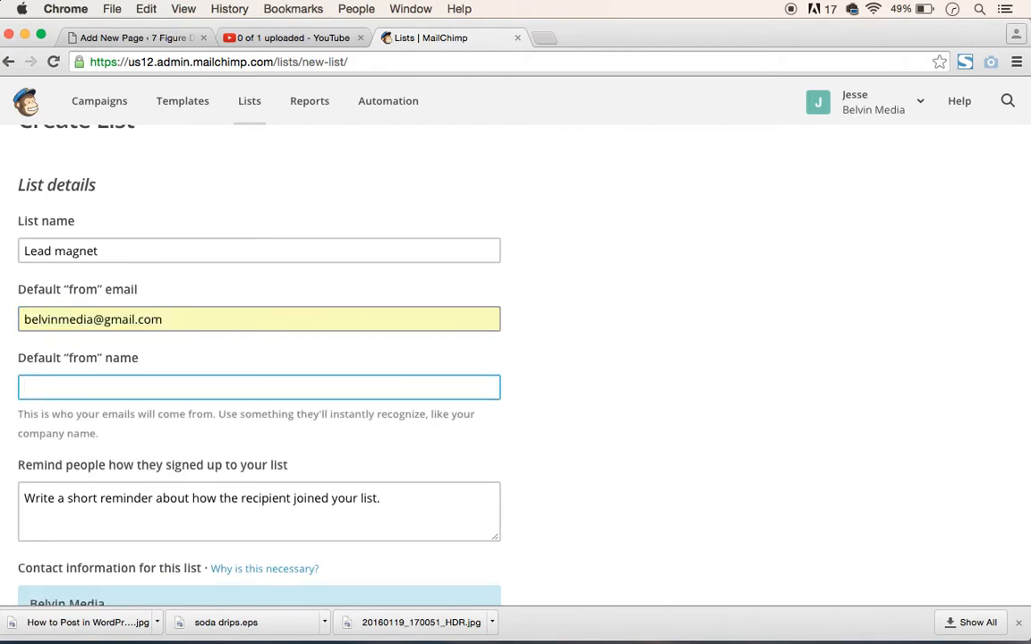
text(Jesse Belvin)
click(689, 441)
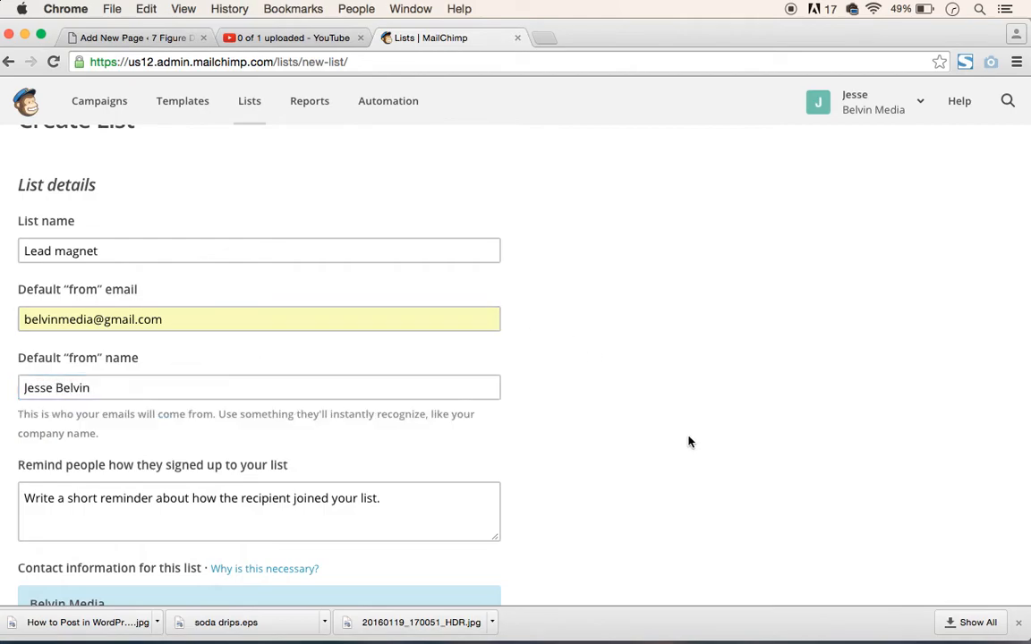
- Write the Lead magnet list's signup reminder, stating that recipients have opted into the owner's condoms e-mail list
scroll(689, 441, down, 4)
click(369, 327)
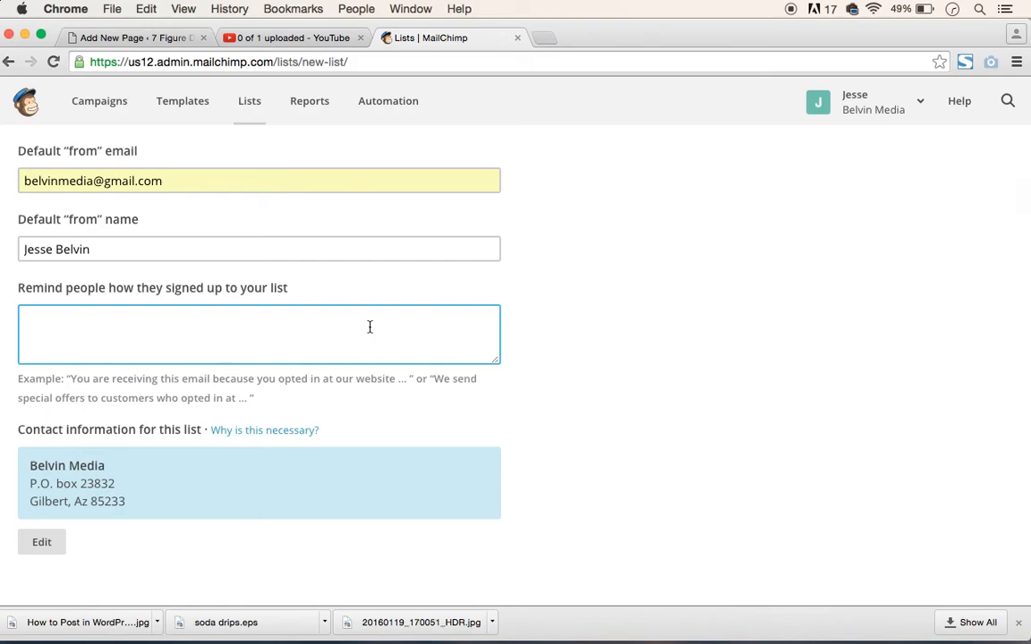
text(You have opted into )
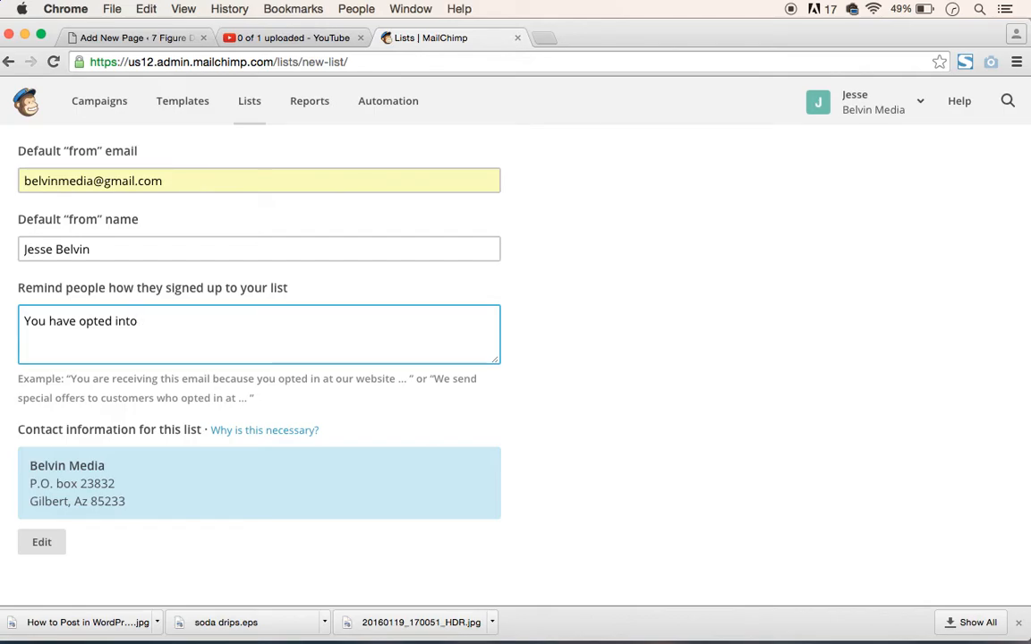
text(Belvin)
key(BackSpace)
text(n)
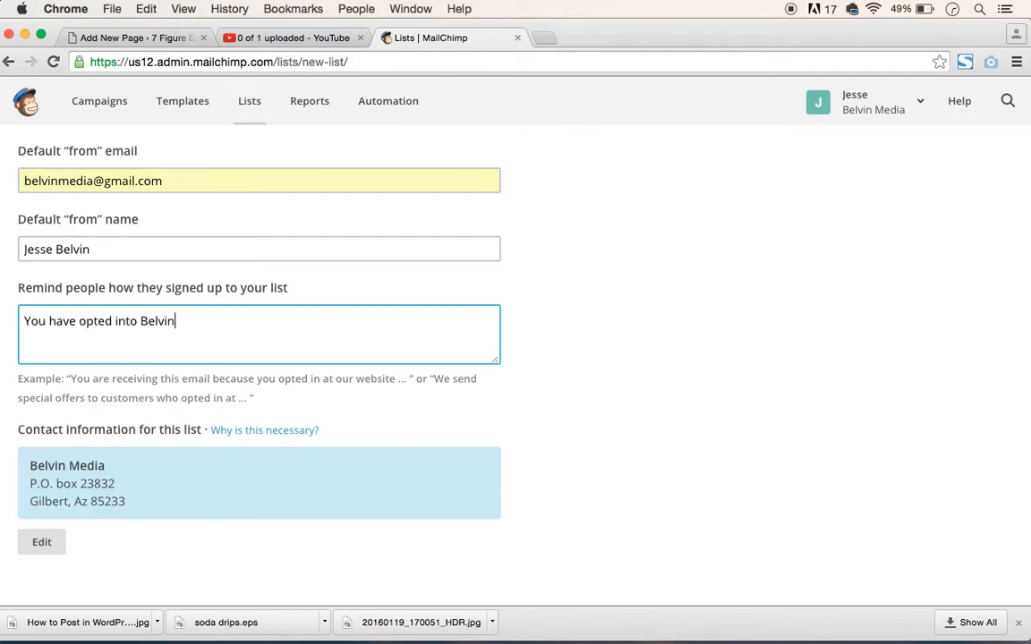
text('s condoms e-mail list)
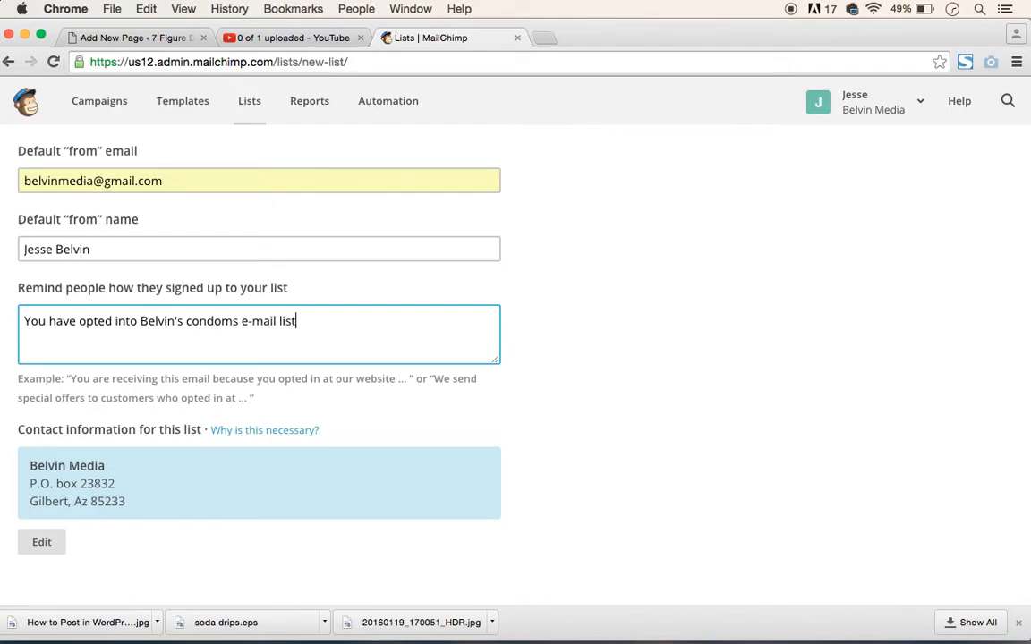
text(.)
- Save the Lead magnet list without notifications and go back to the overview of all lists
scroll(396, 439, down, 3)
scroll(395, 440, down, 6)
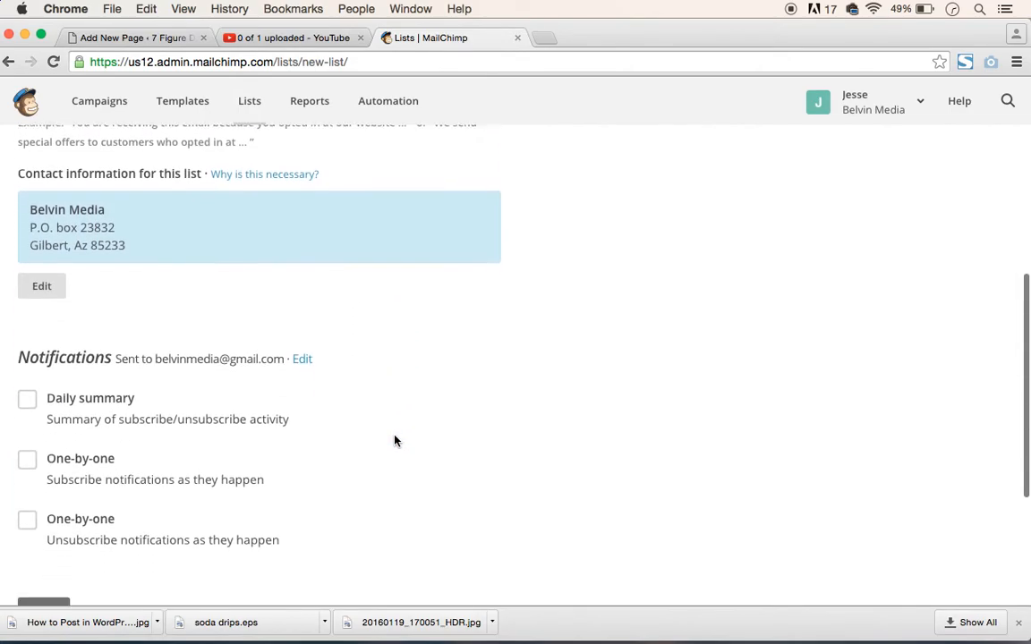
click(38, 428)
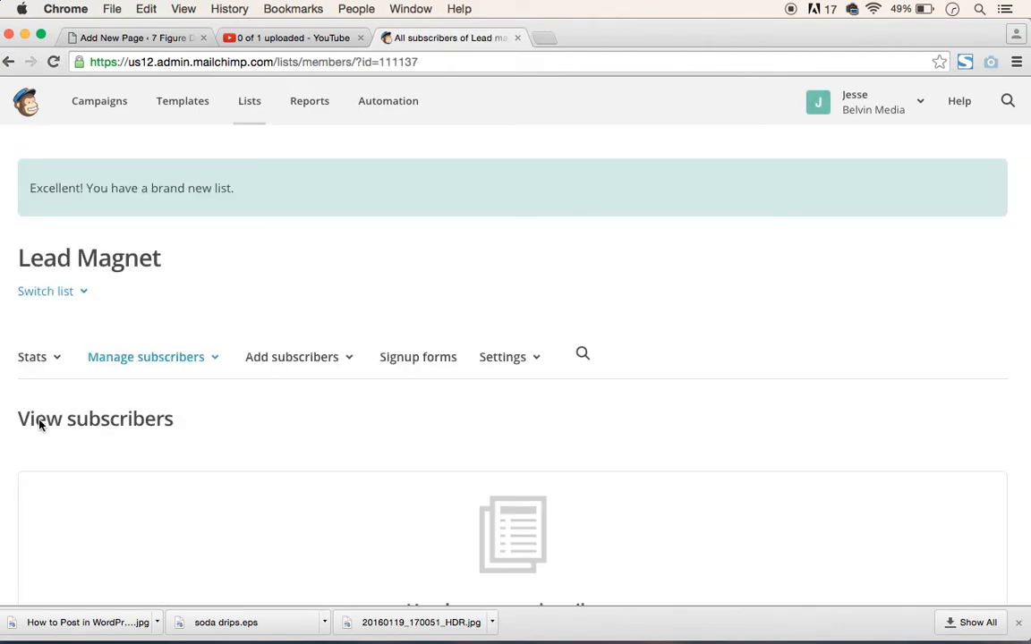
click(252, 100)
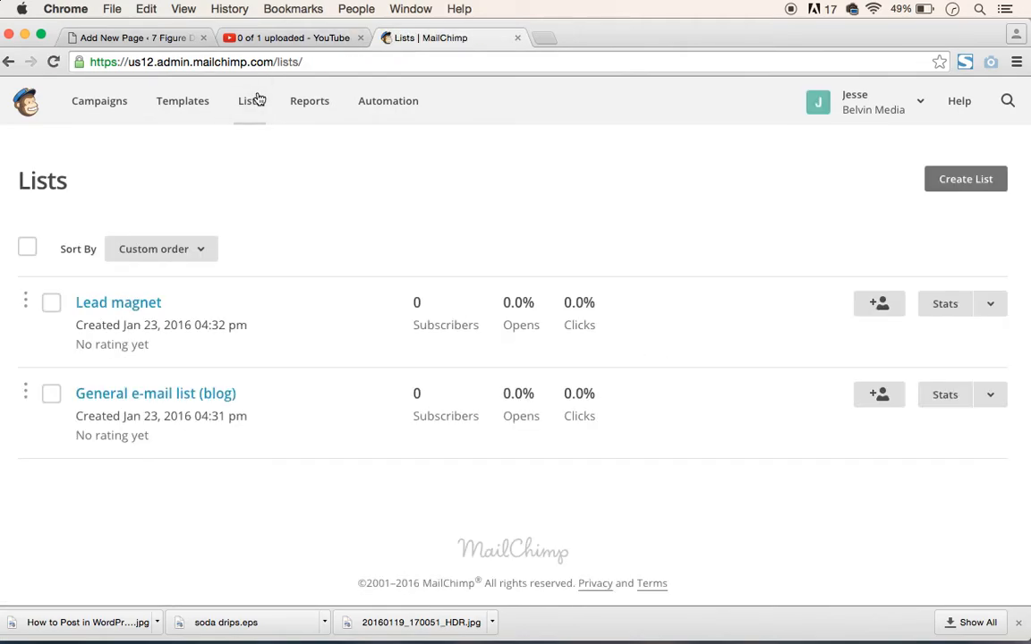